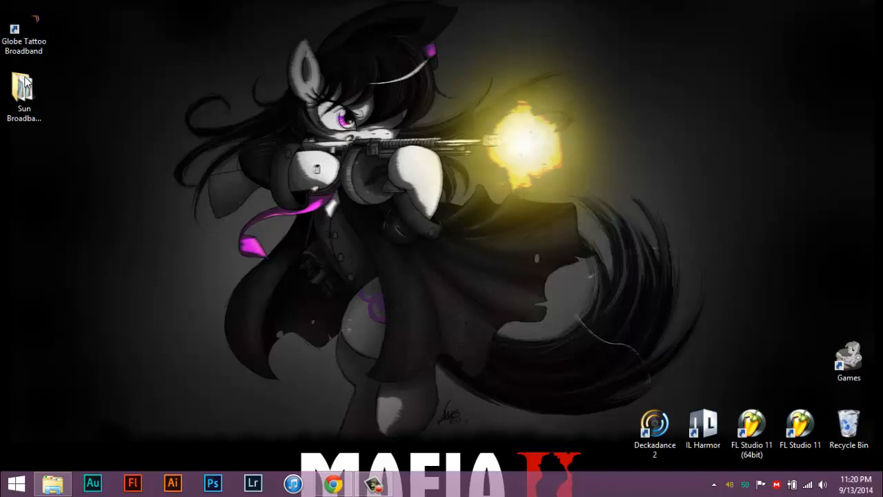
Step: Launch Globe Tattoo Broadband from its desktop shortcut and dismiss the 'Action Not Allowed!' warning
{"action": "left_click", "coordinate": [24, 31]}
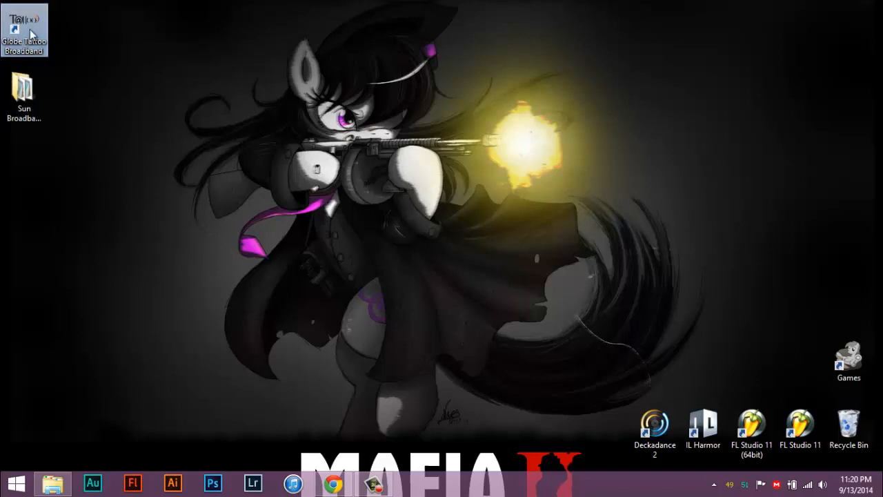
{"action": "double_click", "coordinate": [31, 33]}
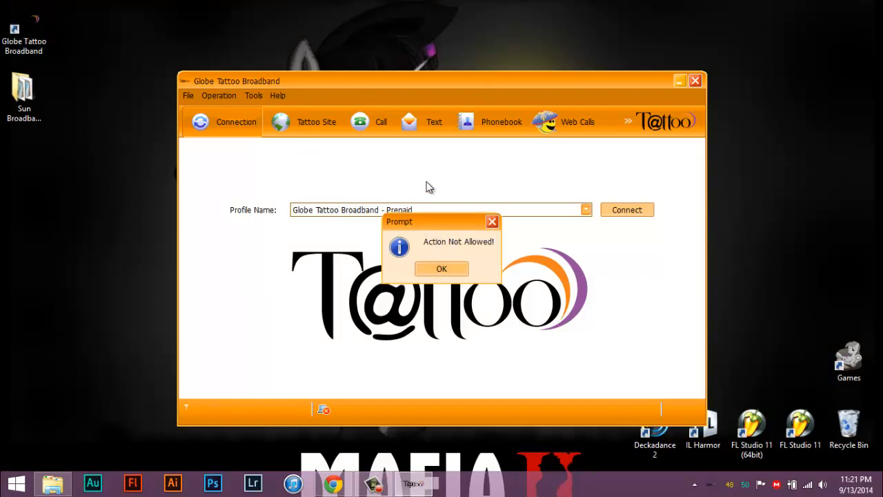
{"action": "left_click", "coordinate": [432, 270]}
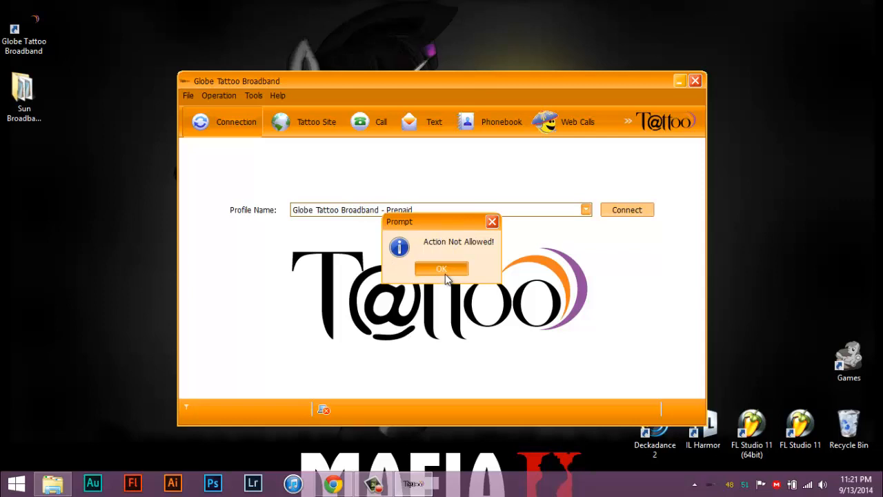
{"action": "left_click", "coordinate": [448, 268]}
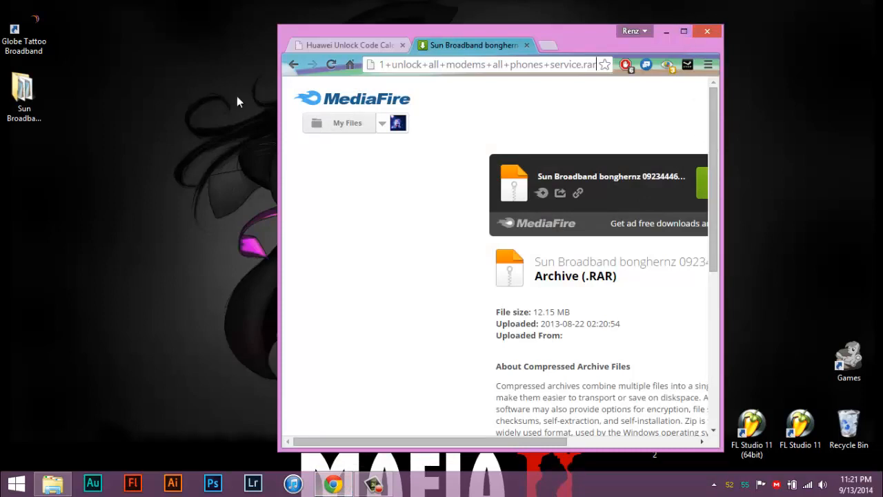
Step: Maximize Chrome and bring the Huawei Unlock Code Calculator page to the front
{"action": "left_click", "coordinate": [24, 96]}
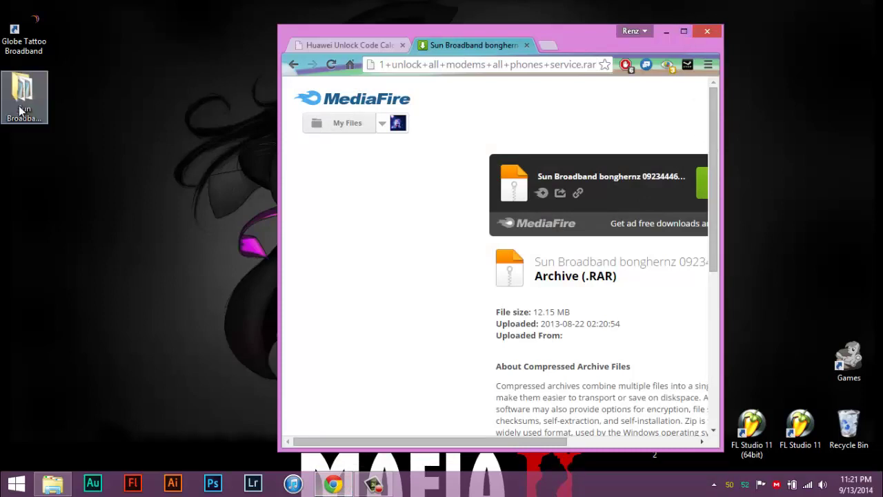
{"action": "left_click", "coordinate": [684, 31]}
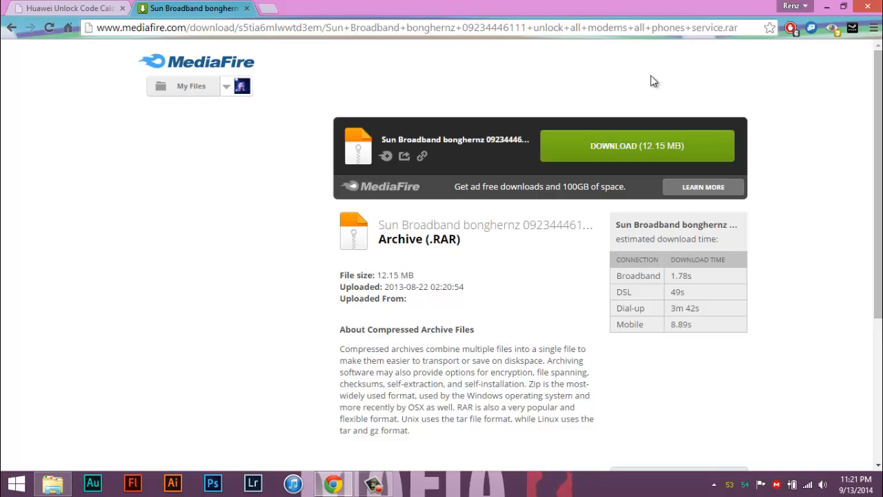
{"action": "mouse_move", "coordinate": [879, 132]}
{"action": "left_mouse_down"}
{"action": "mouse_move", "coordinate": [878, 166]}
{"action": "mouse_move", "coordinate": [879, 131]}
{"action": "left_mouse_up"}
{"action": "left_click", "coordinate": [89, 8]}
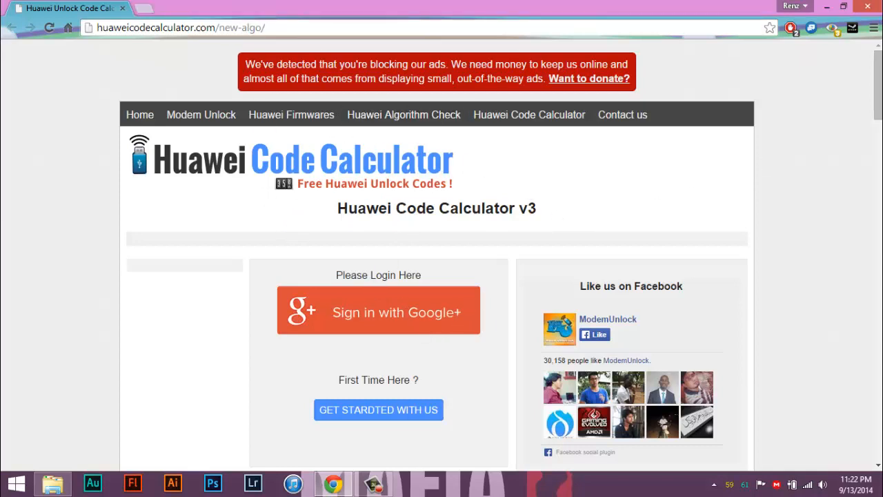
{"action": "left_click_drag", "start_coordinate": [877, 83], "coordinate": [843, 70]}
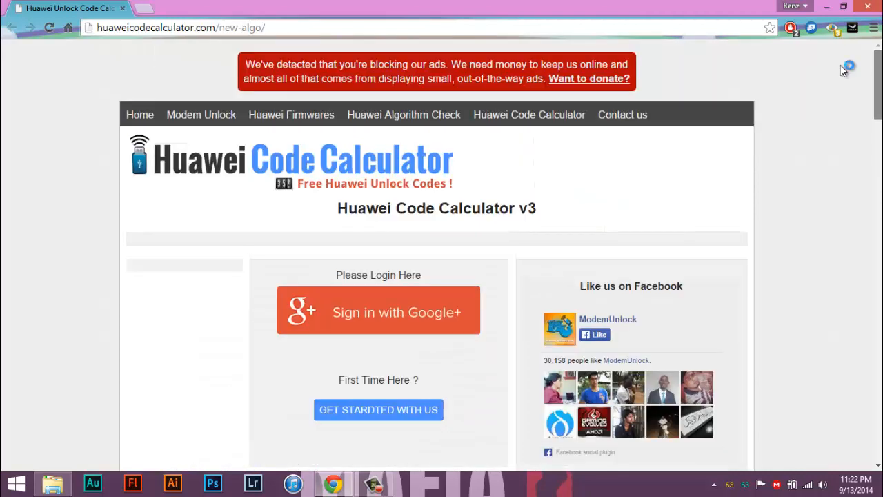
Step: Sign in with Google, enter the modem's IMEI and calculate its unlock codes
{"action": "left_click", "coordinate": [388, 312]}
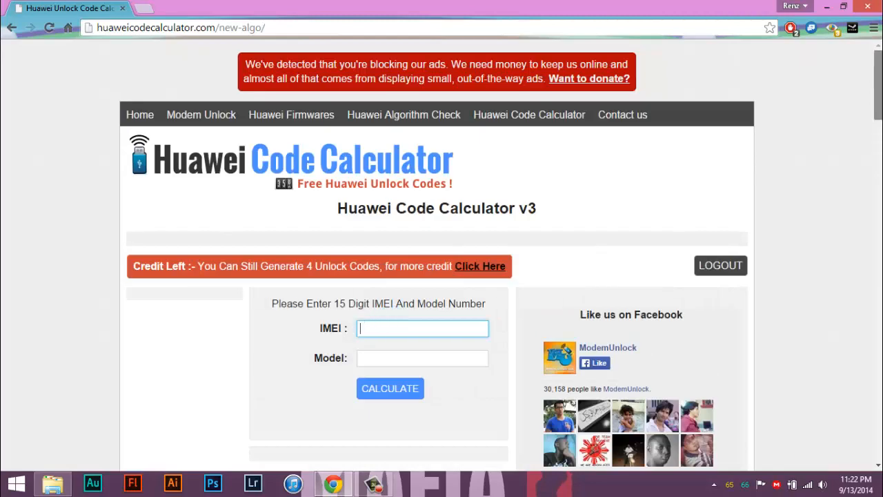
{"action": "mouse_move", "coordinate": [877, 82]}
{"action": "left_mouse_down"}
{"action": "mouse_move", "coordinate": [877, 91]}
{"action": "mouse_move", "coordinate": [876, 69]}
{"action": "left_mouse_up"}
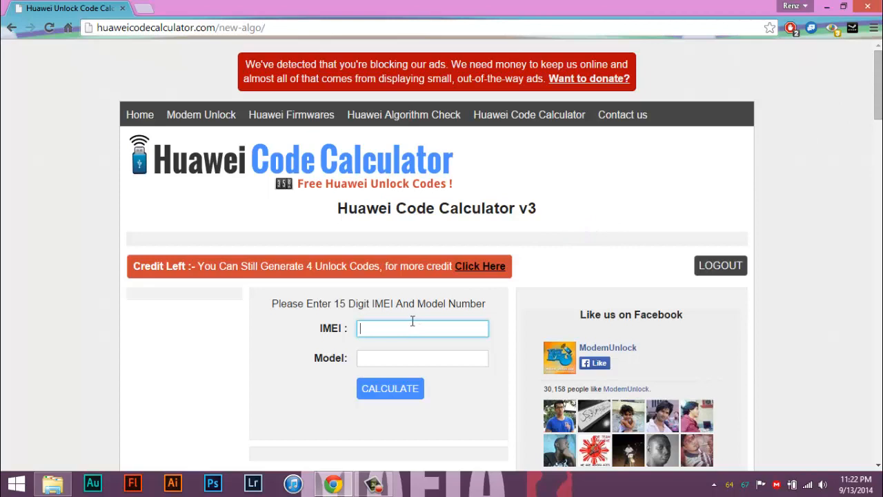
{"action": "type", "text": "862"}
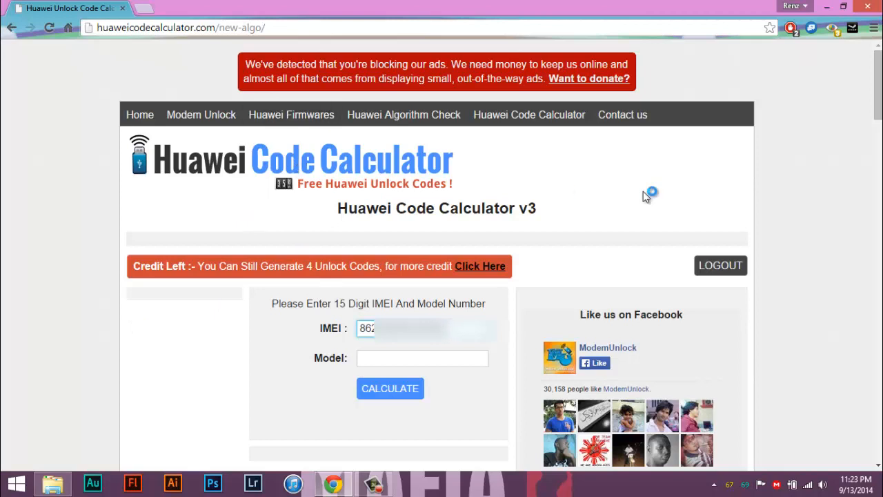
{"action": "scroll", "coordinate": [414, 276], "scroll_direction": "down", "scroll_amount": 3}
{"action": "scroll", "coordinate": [415, 276], "scroll_direction": "up", "scroll_amount": 1}
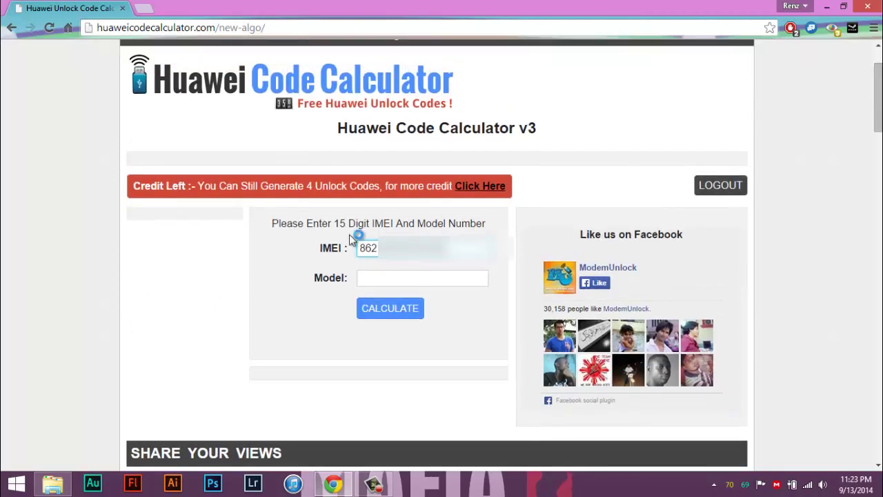
{"action": "left_click", "coordinate": [417, 276]}
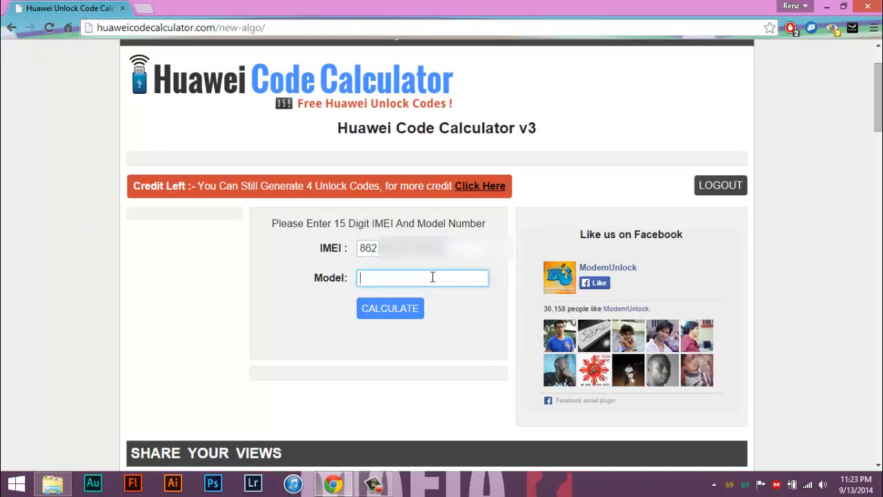
{"action": "scroll", "coordinate": [414, 276], "scroll_direction": "down", "scroll_amount": 2}
{"action": "scroll", "coordinate": [414, 276], "scroll_direction": "down", "scroll_amount": 1}
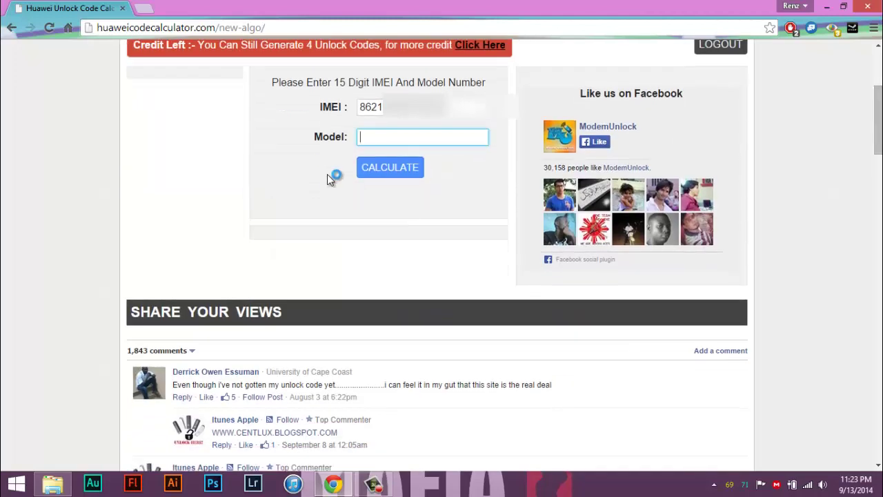
{"action": "left_click", "coordinate": [380, 169]}
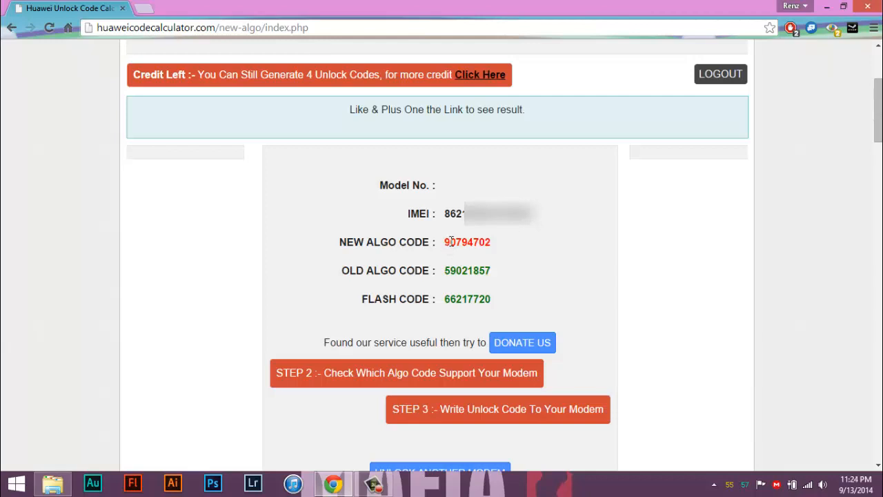
{"action": "left_click_drag", "start_coordinate": [444, 242], "coordinate": [491, 243]}
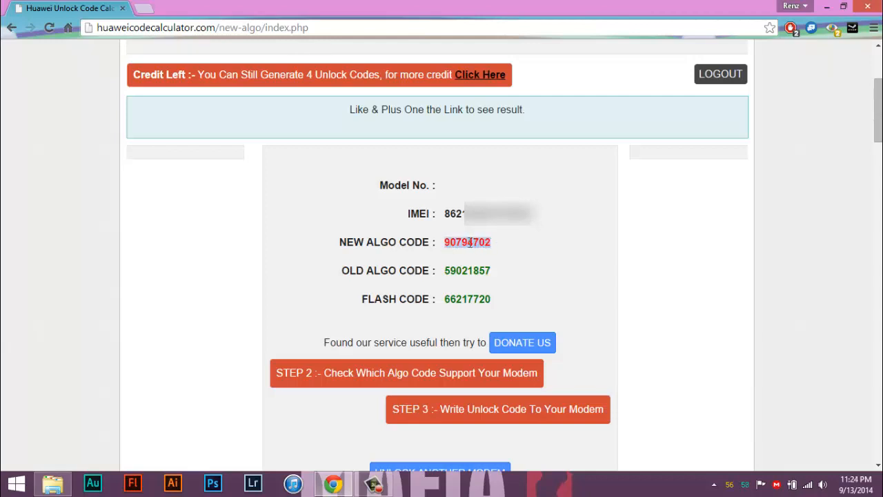
{"action": "right_click", "coordinate": [471, 243]}
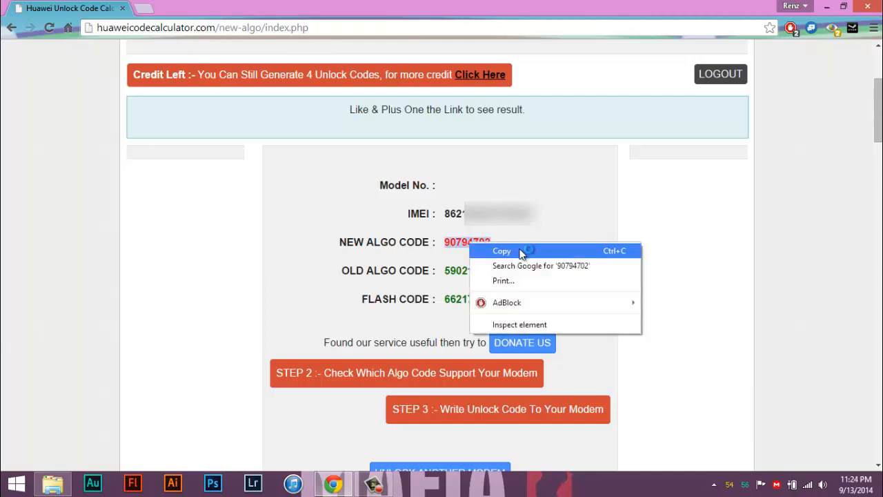
{"action": "left_click", "coordinate": [521, 255]}
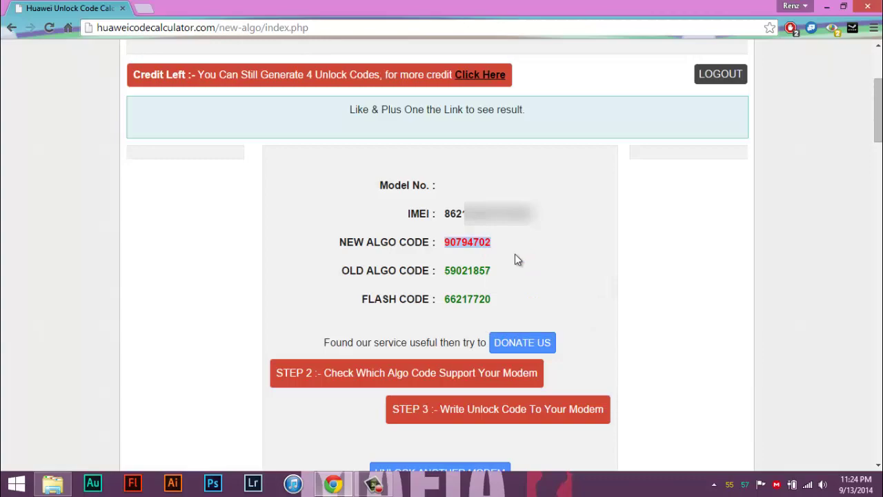
{"action": "left_click", "coordinate": [827, 8]}
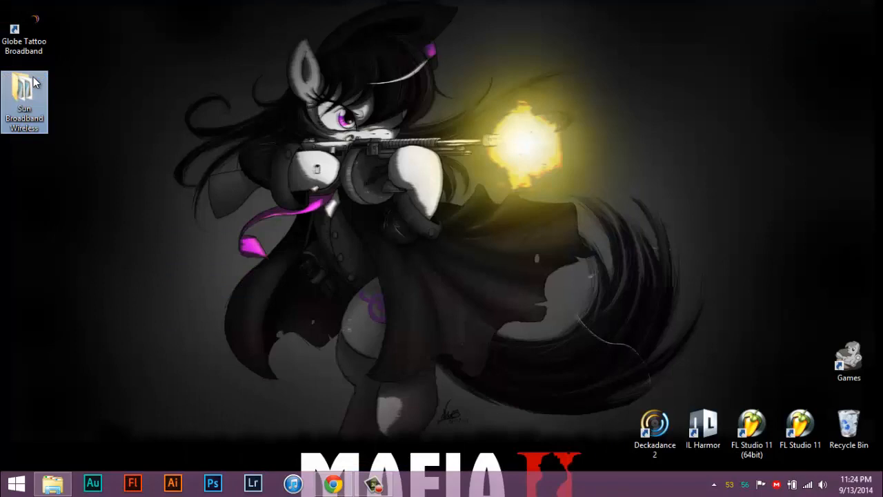
Step: Run Sun Broadband Wireless.exe from its program folder, reaching the unlock-code prompt
{"action": "left_click", "coordinate": [33, 82]}
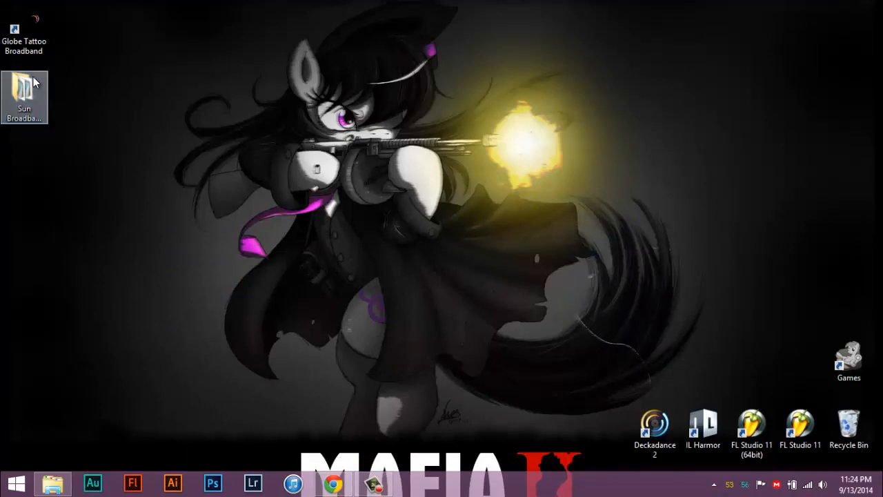
{"action": "double_click", "coordinate": [33, 81]}
{"action": "left_click", "coordinate": [487, 187]}
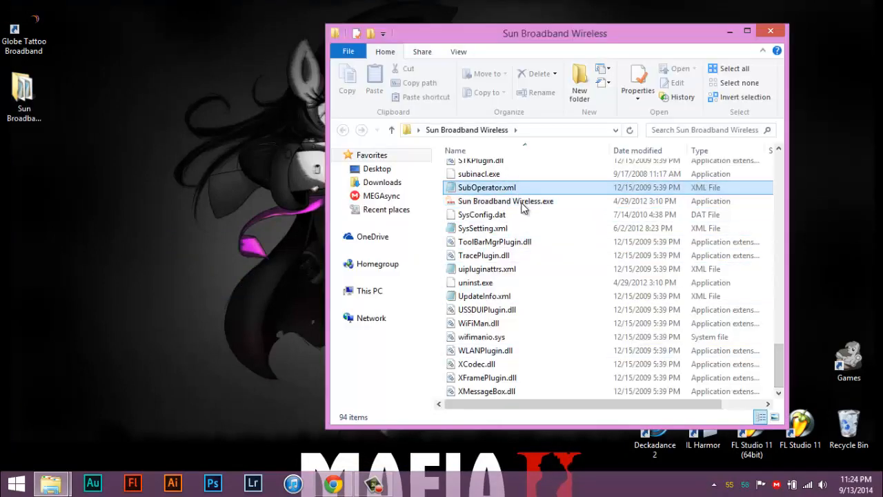
{"action": "left_click", "coordinate": [506, 201]}
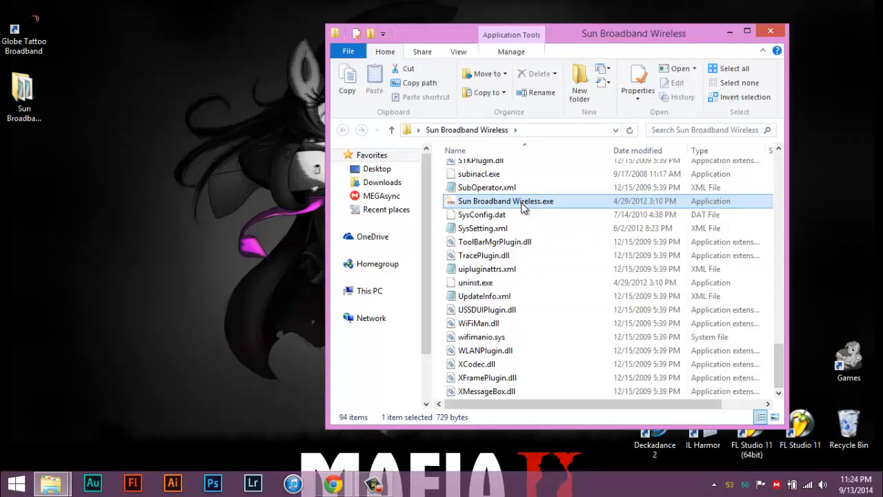
{"action": "left_click", "coordinate": [732, 33]}
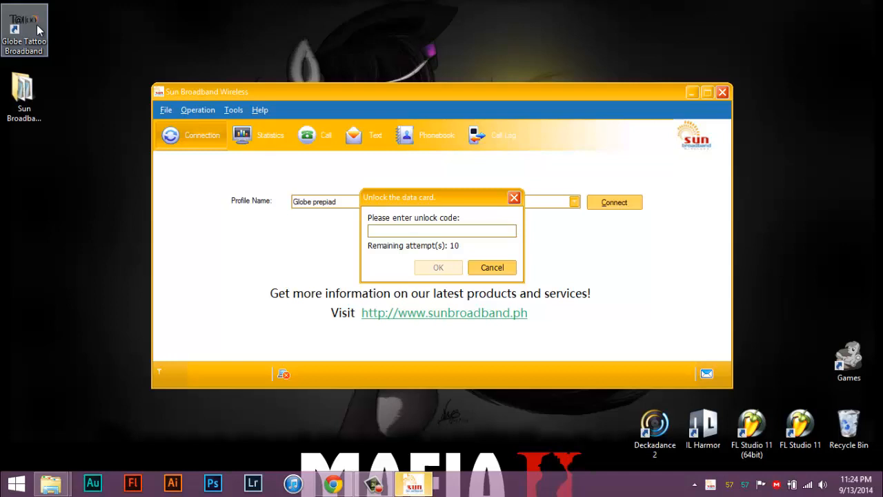
Step: Attempt to paste the copied code into the unlock-code field, which stays empty
{"action": "left_click", "coordinate": [436, 231]}
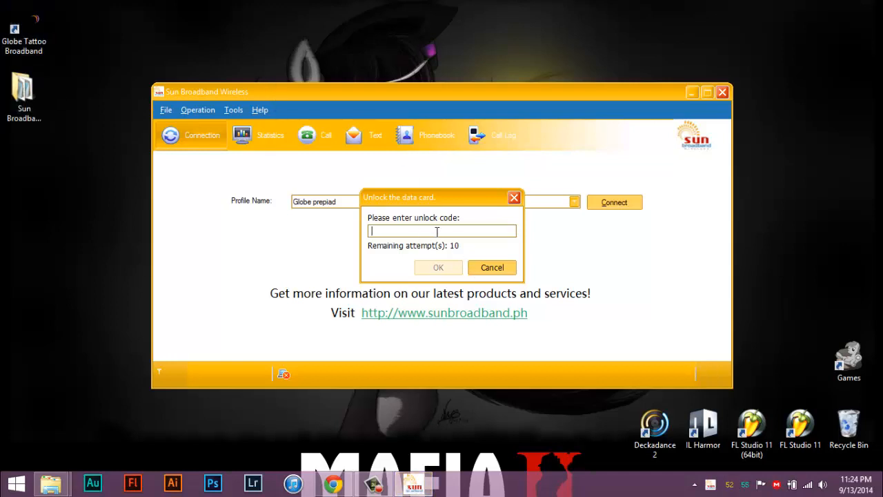
{"action": "right_click", "coordinate": [436, 231]}
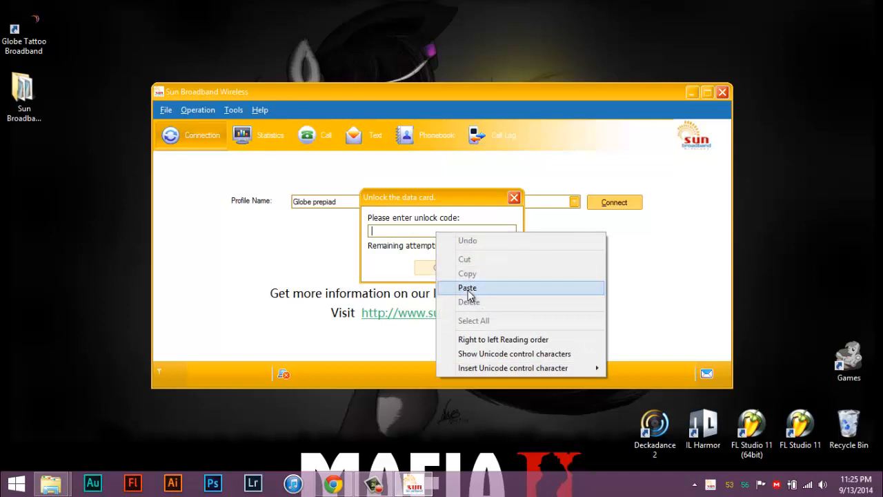
{"action": "left_click", "coordinate": [470, 291]}
{"action": "right_click", "coordinate": [442, 233]}
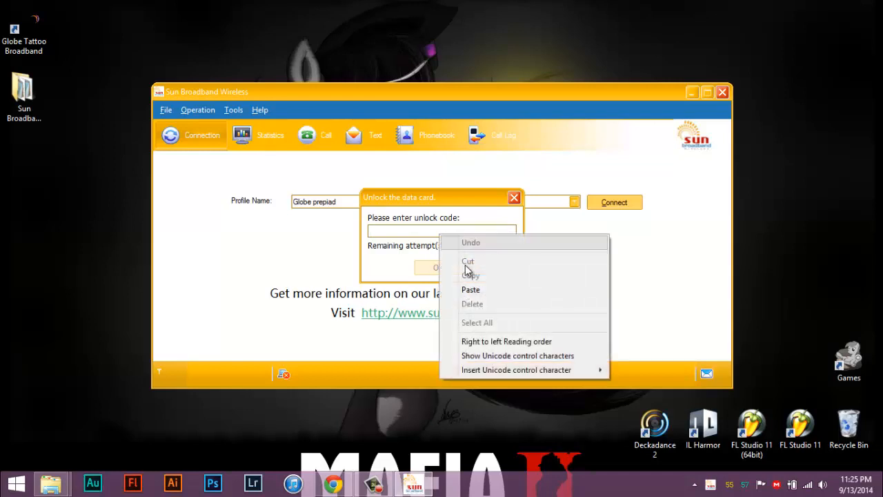
{"action": "left_click", "coordinate": [470, 290]}
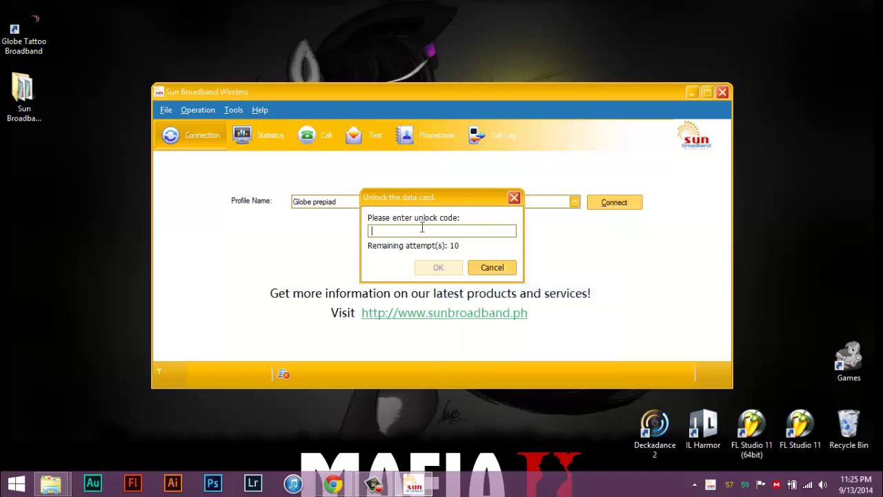
{"action": "left_click", "coordinate": [333, 485]}
{"action": "double_click", "coordinate": [470, 242]}
{"action": "right_click", "coordinate": [476, 248]}
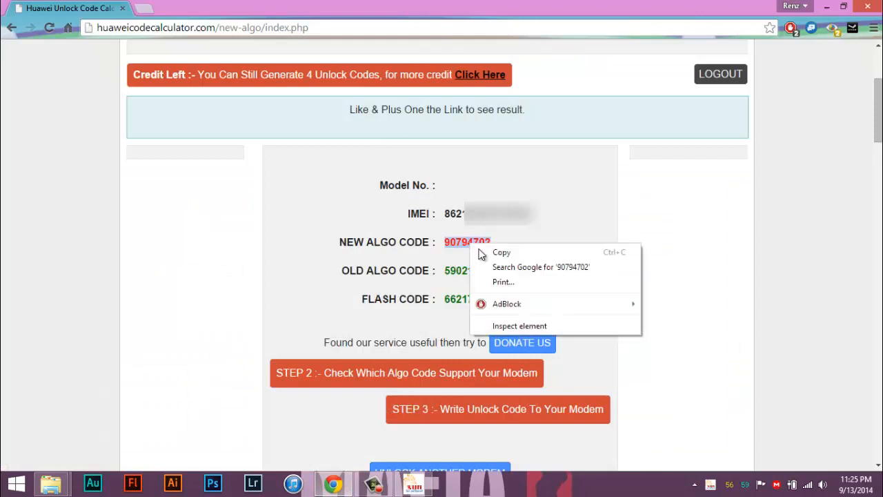
{"action": "left_click", "coordinate": [502, 253]}
{"action": "left_click", "coordinate": [415, 485]}
{"action": "left_click", "coordinate": [411, 230]}
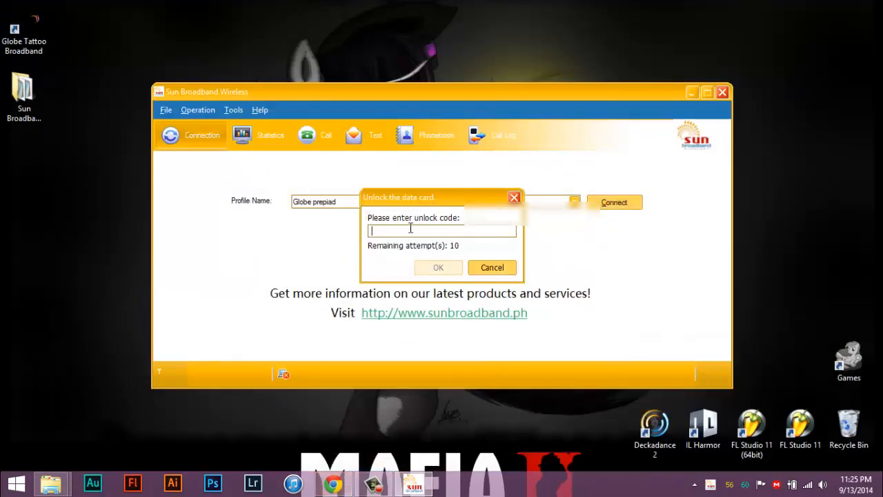
{"action": "right_click", "coordinate": [410, 230]}
{"action": "left_click", "coordinate": [477, 288]}
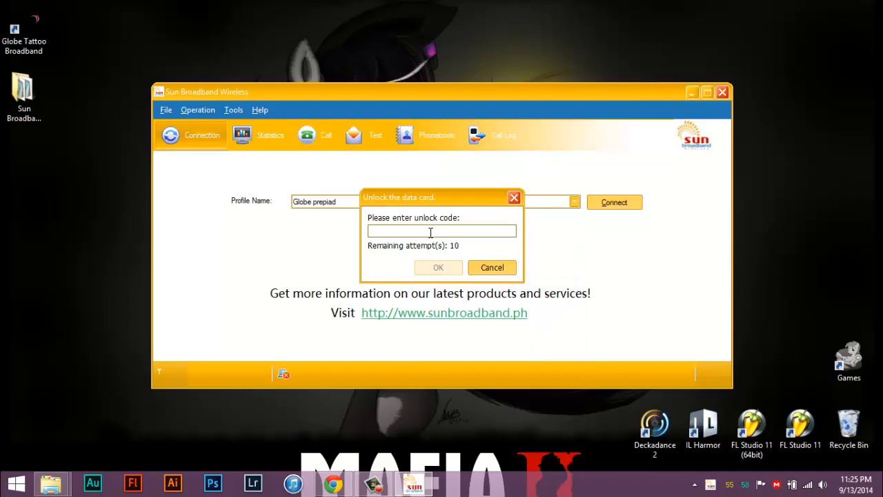
{"action": "left_click", "coordinate": [333, 486]}
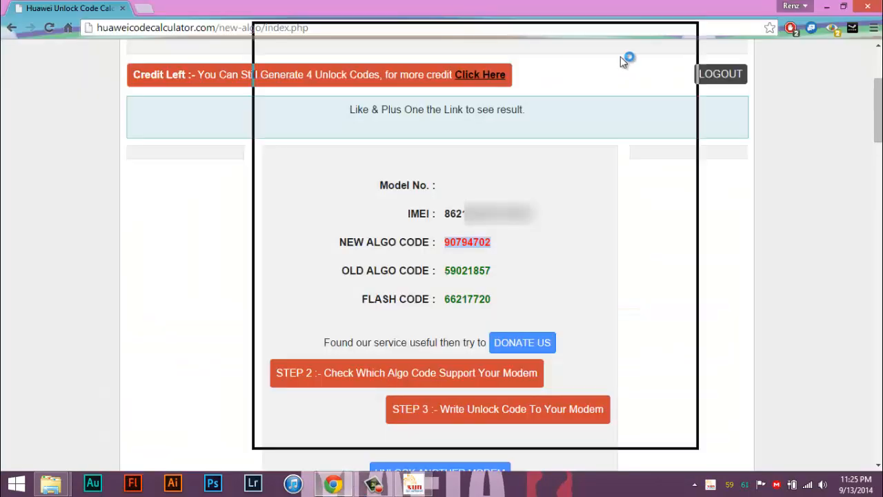
{"action": "left_click_drag", "start_coordinate": [621, 57], "coordinate": [701, 47]}
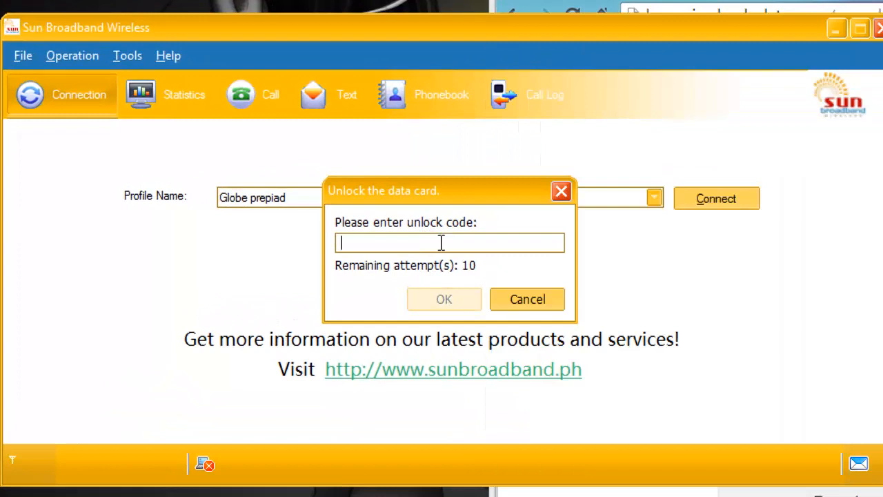
{"action": "type", "text": "**"}
{"action": "type", "text": "**"}
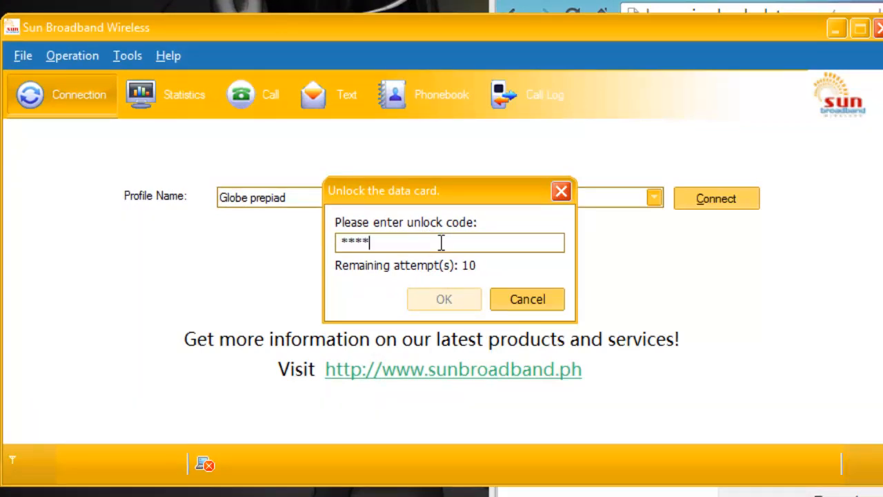
{"action": "type", "text": "****"}
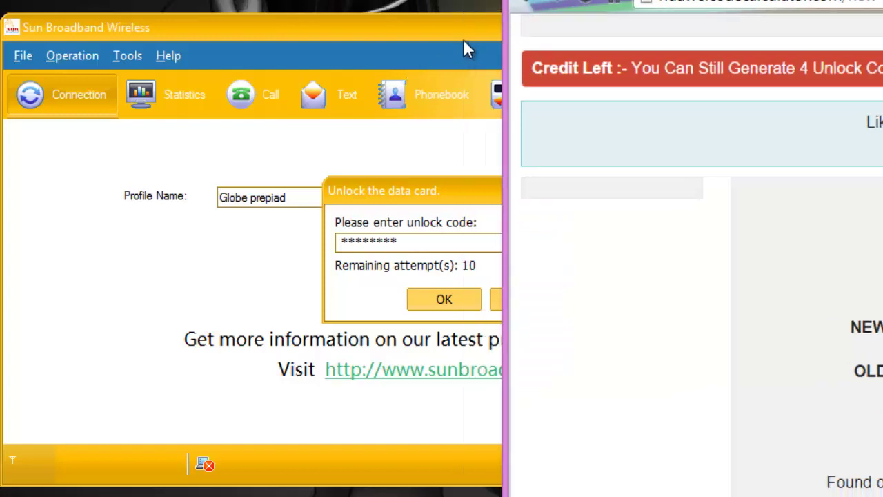
Step: Submit the typed eight-digit unlock code so the dashboard's connection screen appears
{"action": "left_click", "coordinate": [463, 38]}
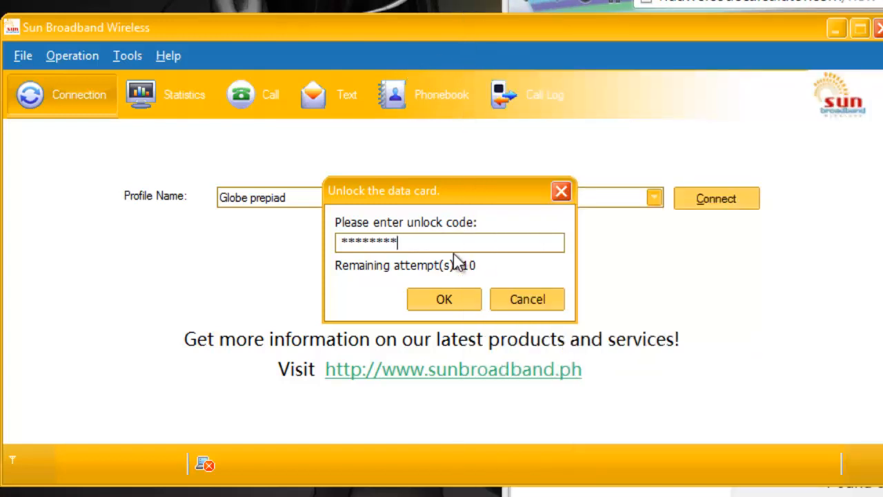
{"action": "left_click", "coordinate": [444, 299]}
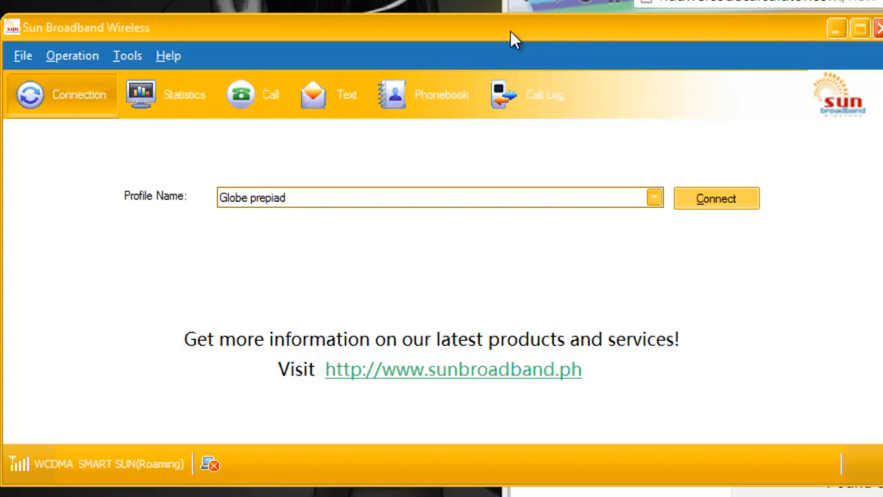
Step: Confirm the status bar shows WCDMA SMART SUN, then close the Sun Broadband Wireless dashboard
{"action": "left_click_drag", "start_coordinate": [510, 30], "coordinate": [407, 29]}
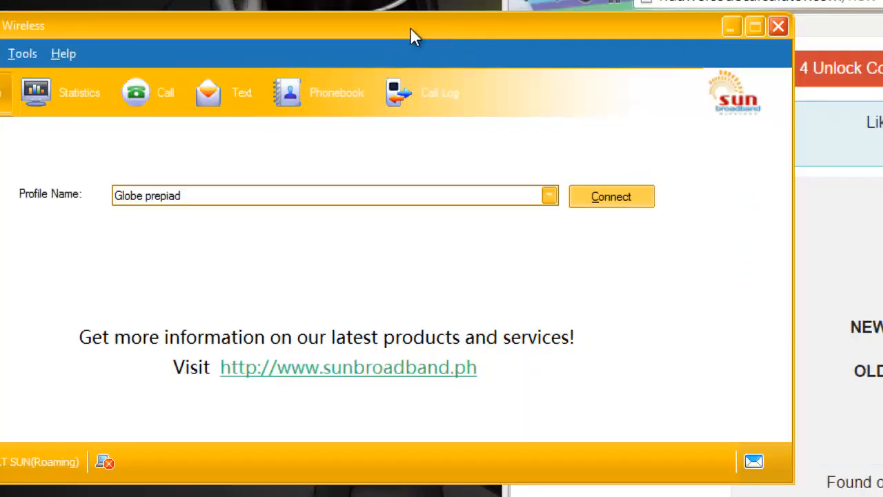
{"action": "left_click_drag", "start_coordinate": [409, 26], "coordinate": [506, 28]}
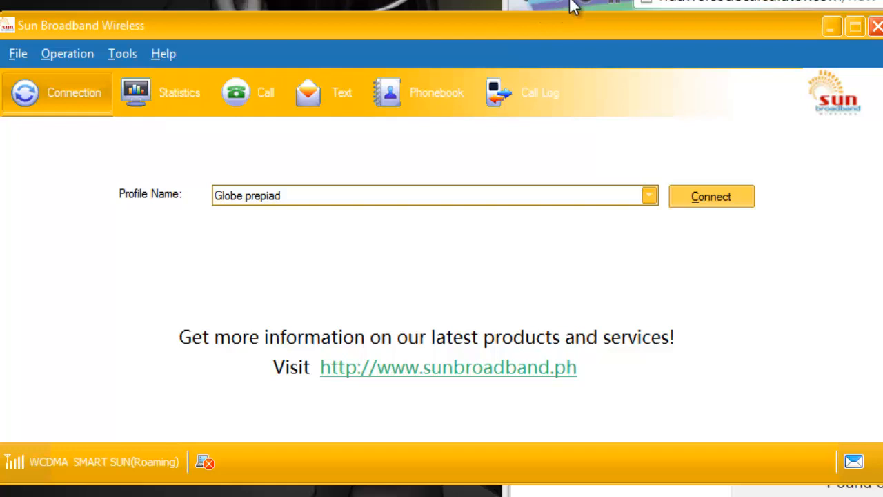
{"action": "left_click_drag", "start_coordinate": [587, 27], "coordinate": [588, 0]}
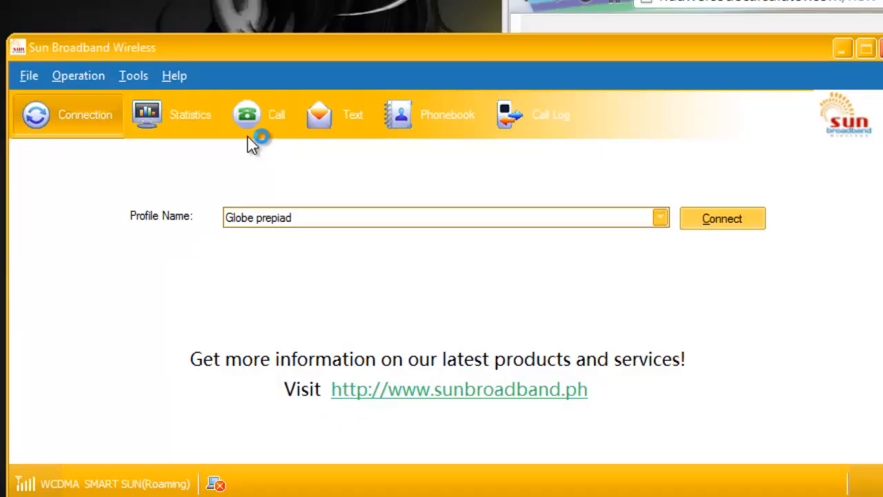
{"action": "left_click", "coordinate": [780, 17]}
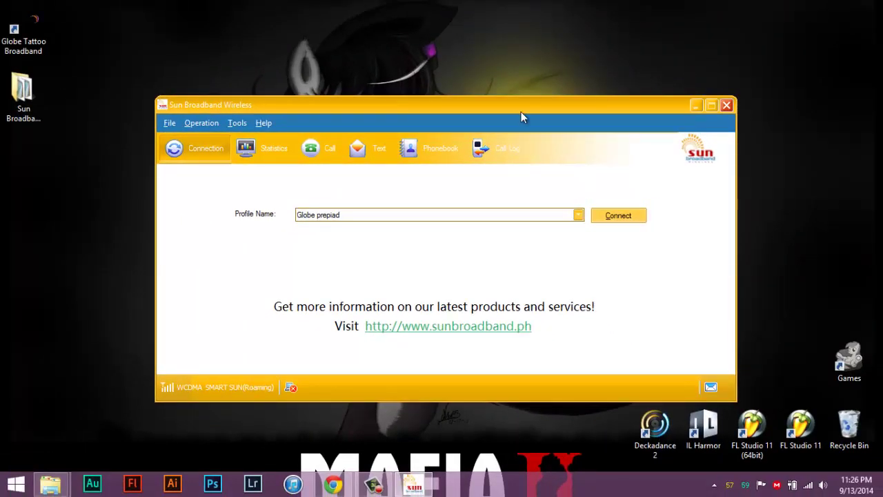
{"action": "left_click_drag", "start_coordinate": [521, 117], "coordinate": [526, 92]}
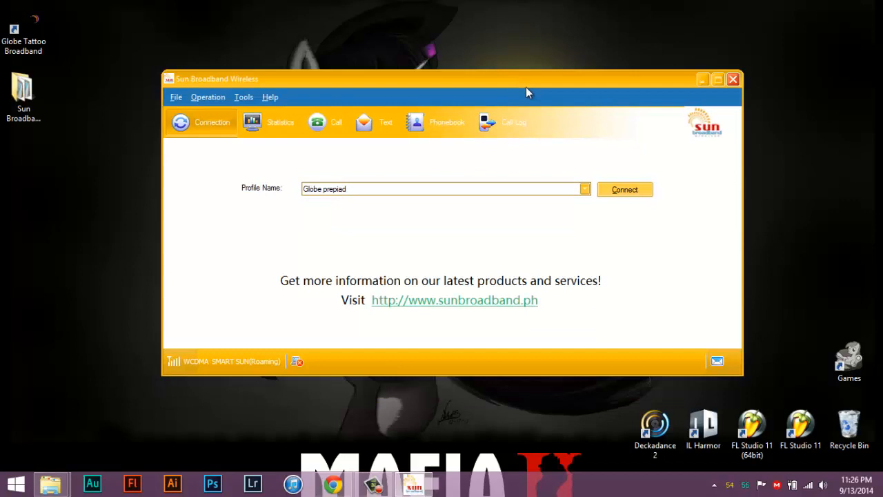
{"action": "left_click", "coordinate": [733, 79]}
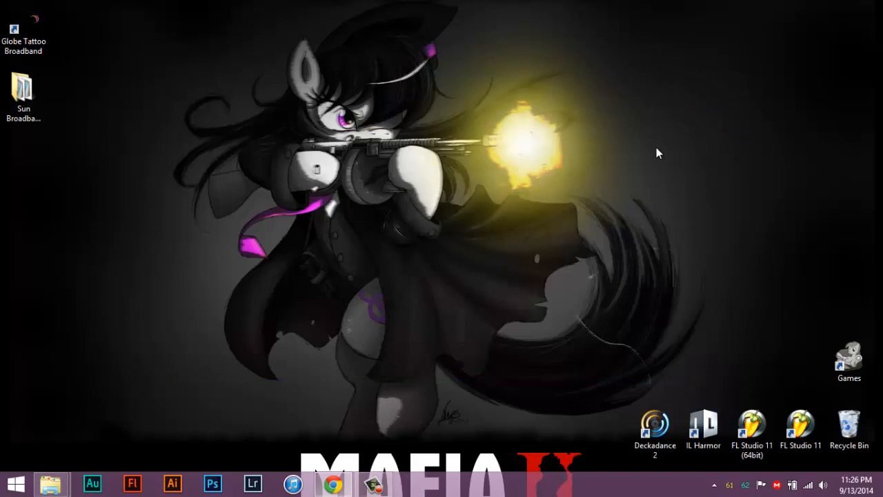